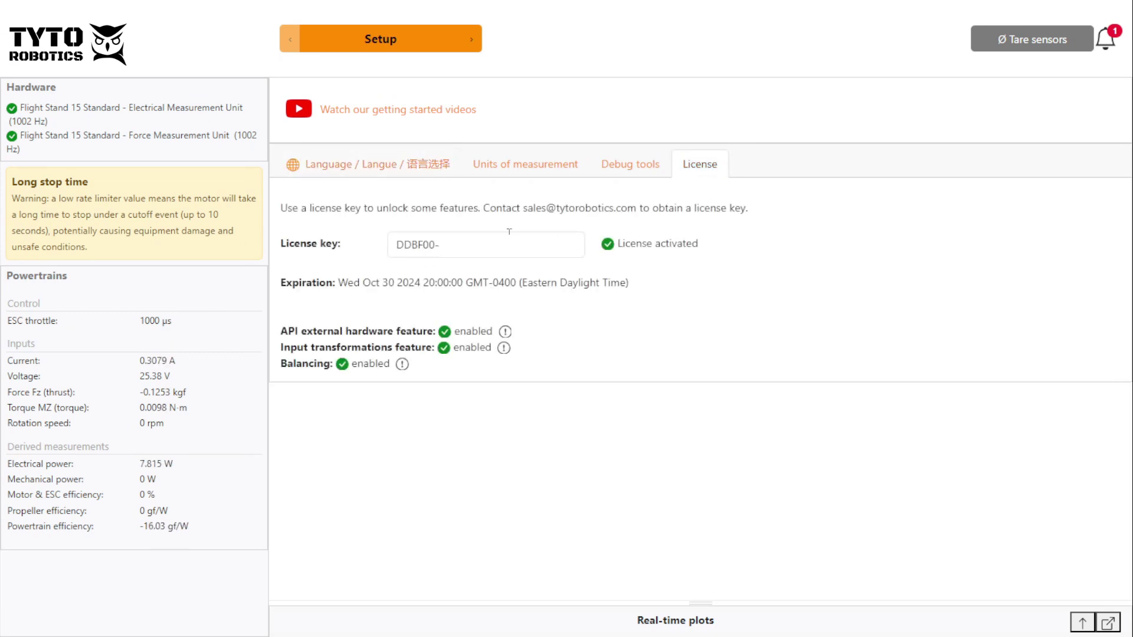
Step: View the powertrain hardware mappings from the Setup pages
left_click(391, 40)
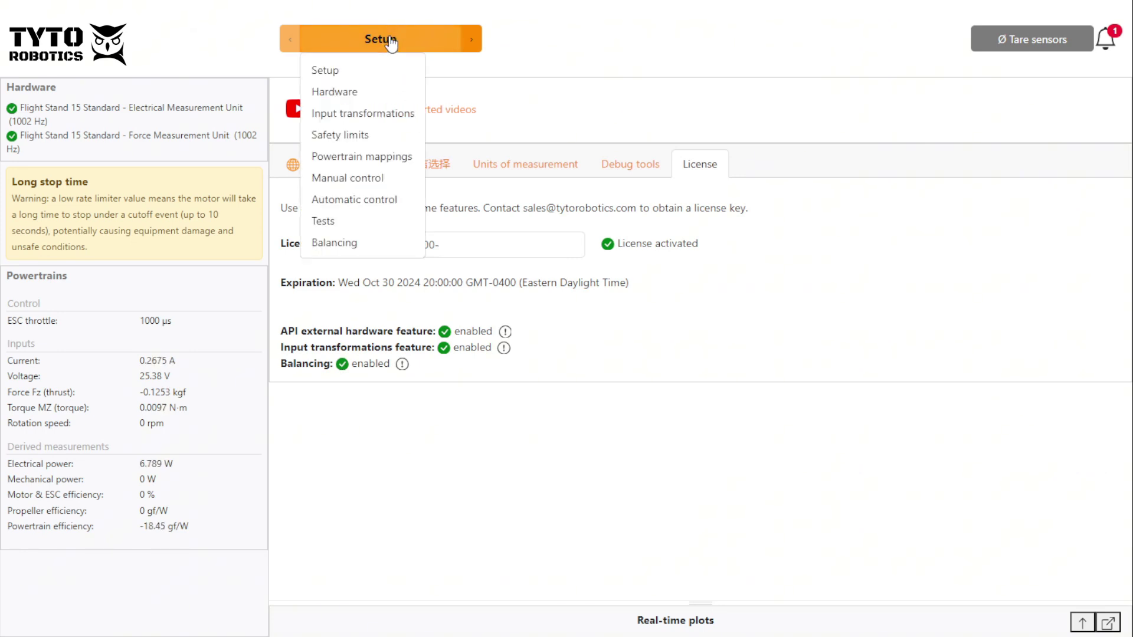
left_click(350, 157)
left_click(433, 206)
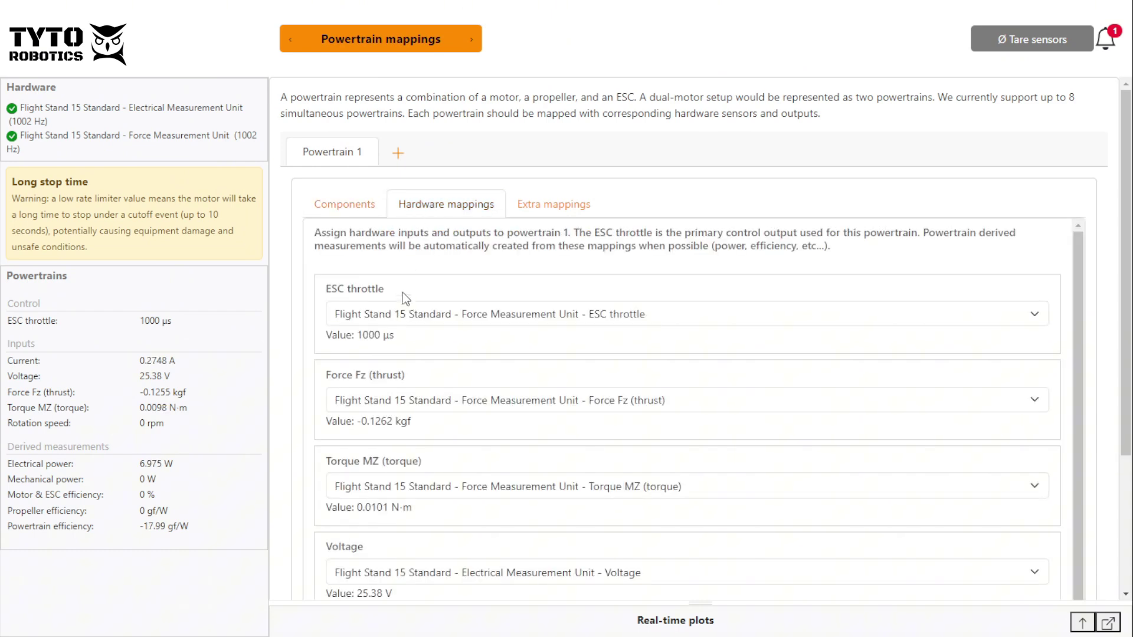
Step: In Manual control, show the ESC throttle settings: Standard PWM 50 Hz, 1000–2000 µs range
left_click(373, 47)
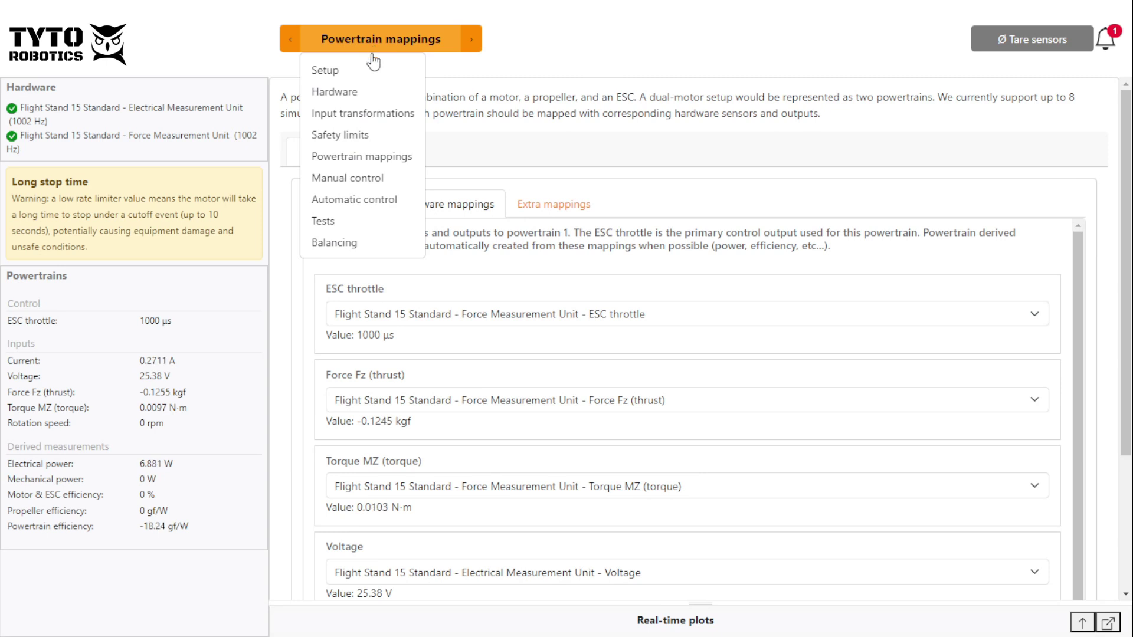
left_click(351, 180)
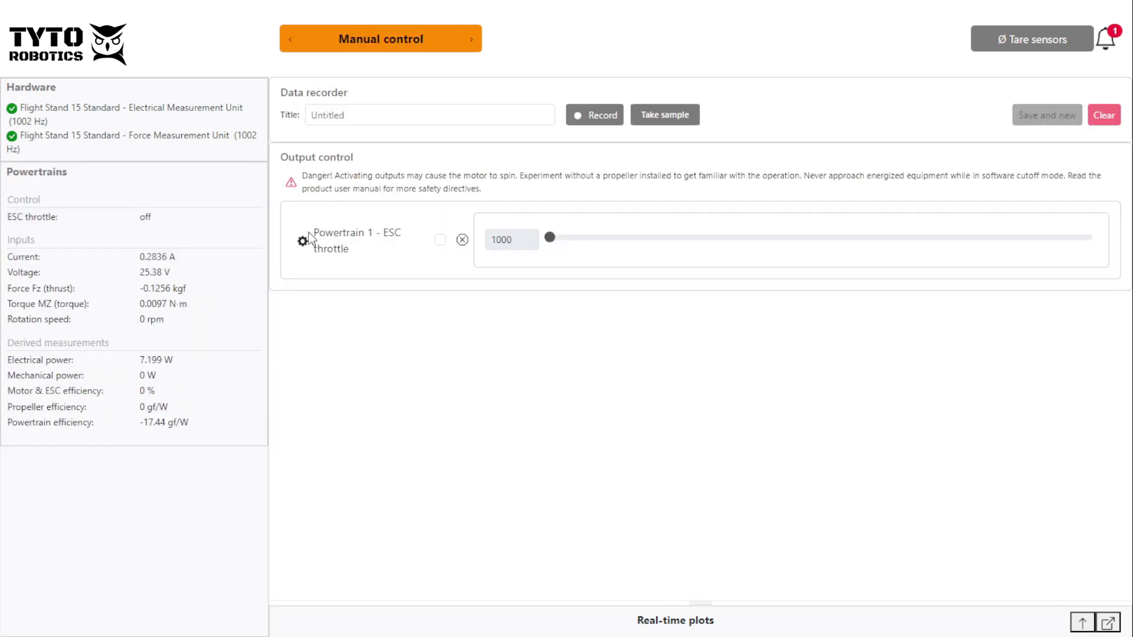
left_click(303, 241)
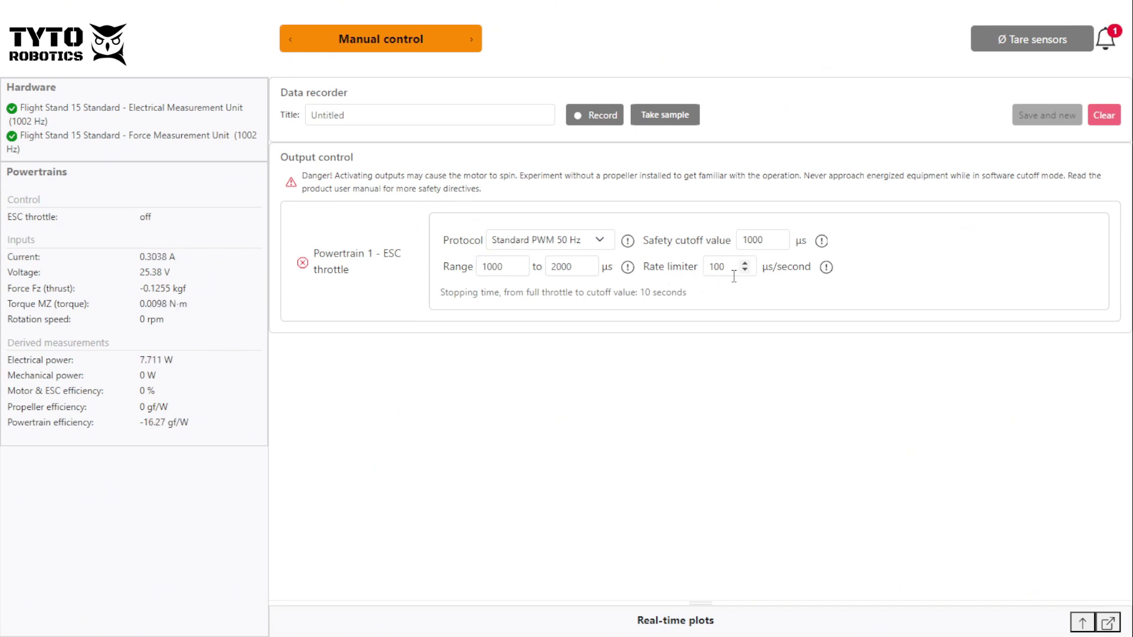
Step: Start a new balancing session titled 'Balancing 26 inch prop', with the operator's name and motor AXI
mouse_move(395, 50)
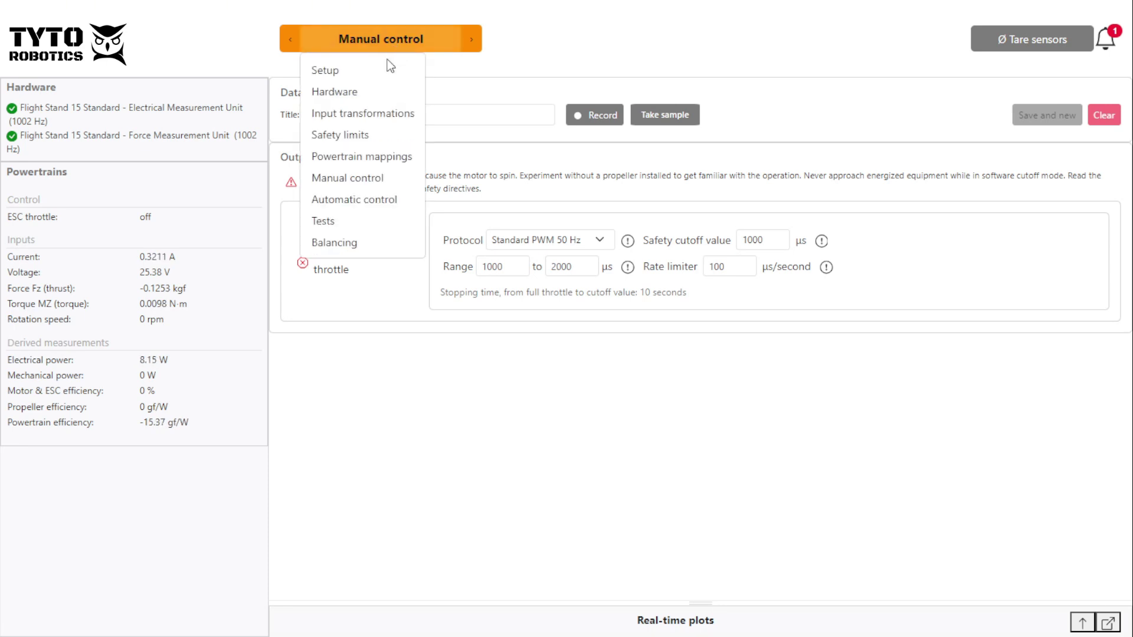
left_click(334, 242)
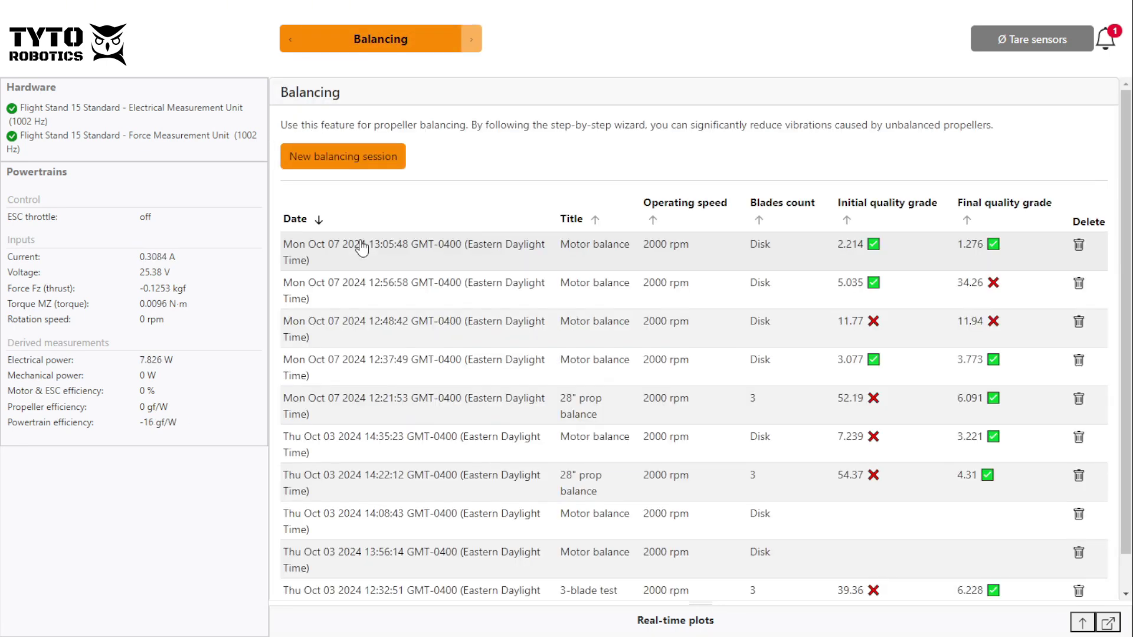
left_click(352, 154)
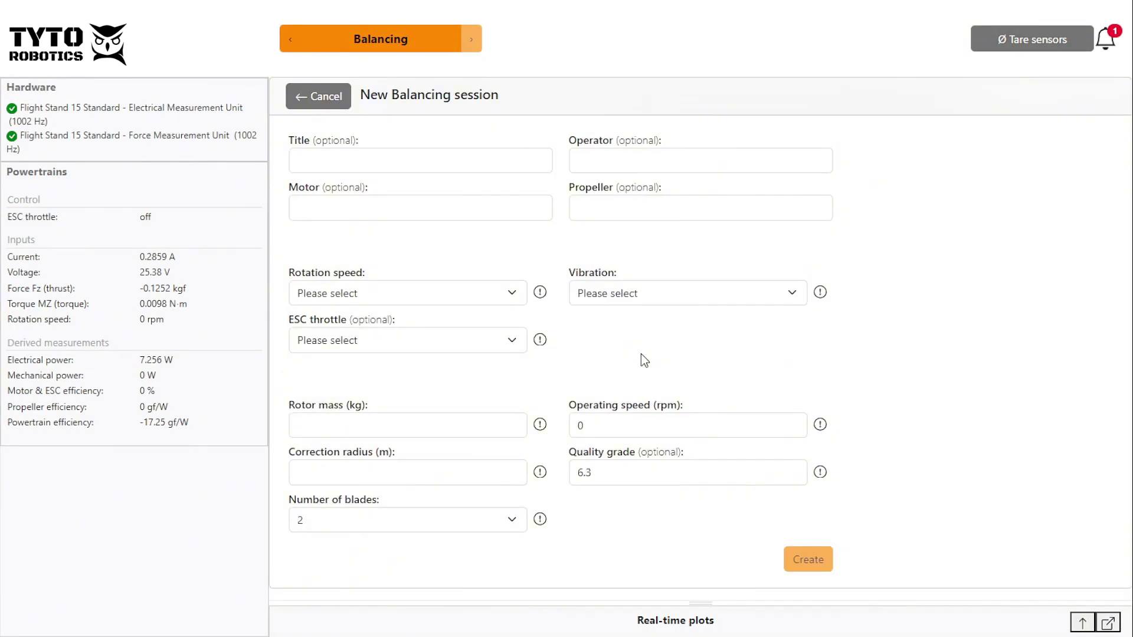
left_click(490, 156)
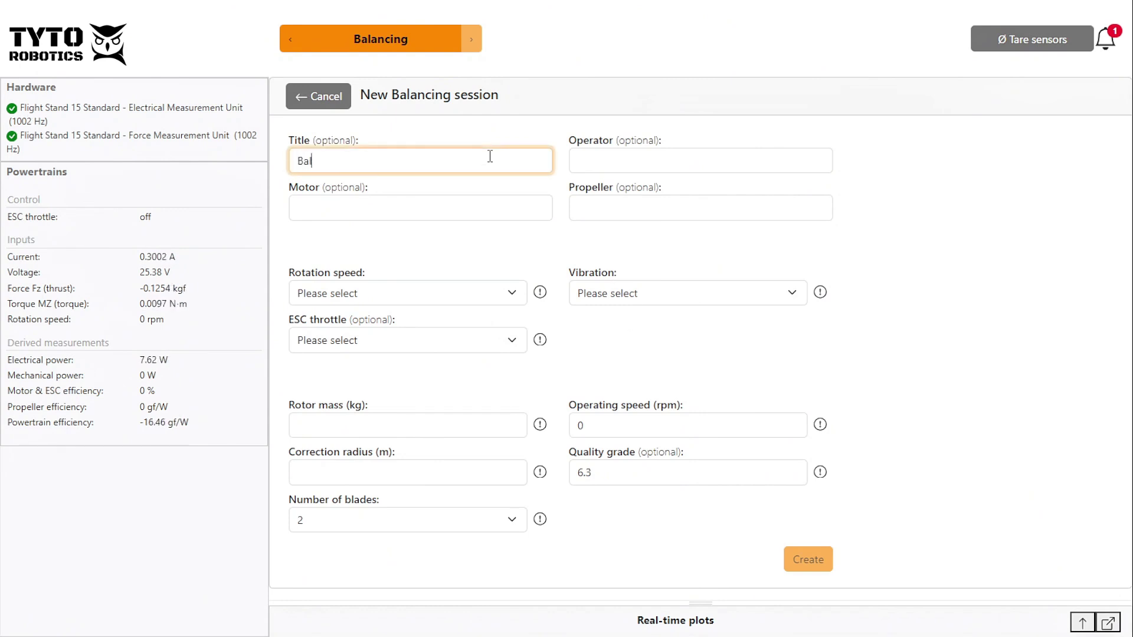
type("Balancing 26 inch pro")
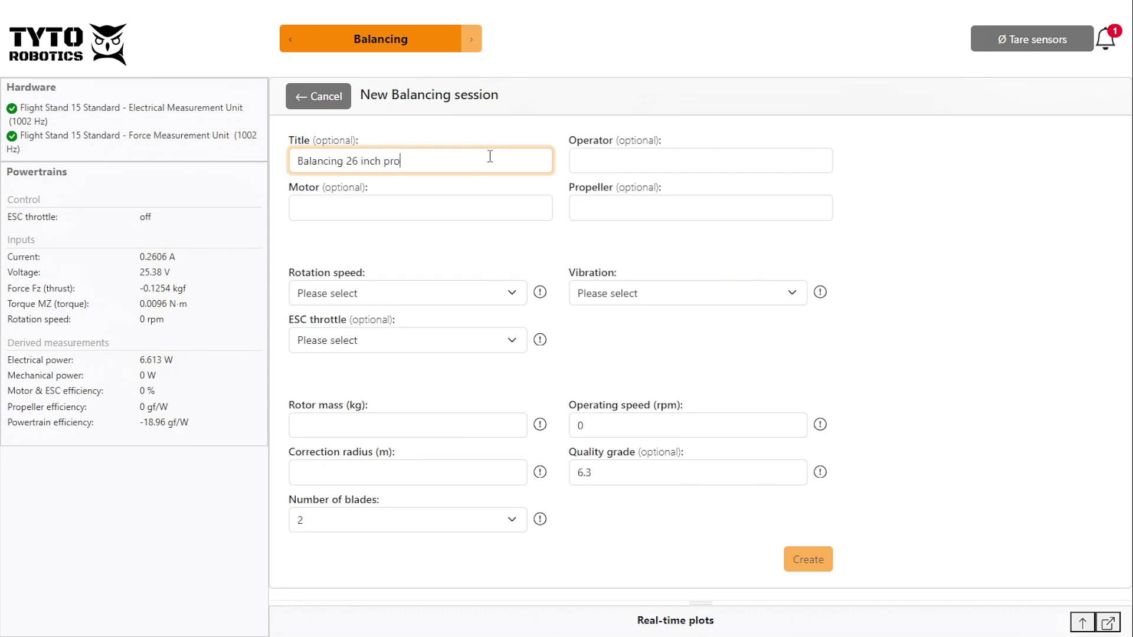
type("p")
key("Tab")
type("Yasmin")
key("Tab")
type("AX")
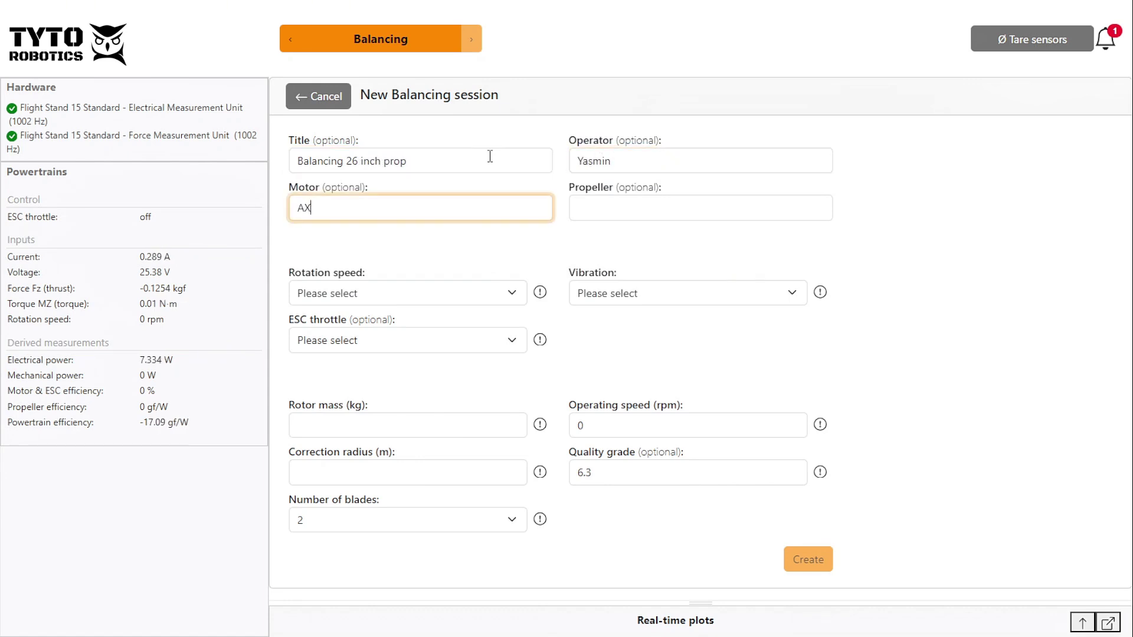
type("I")
key("Tab")
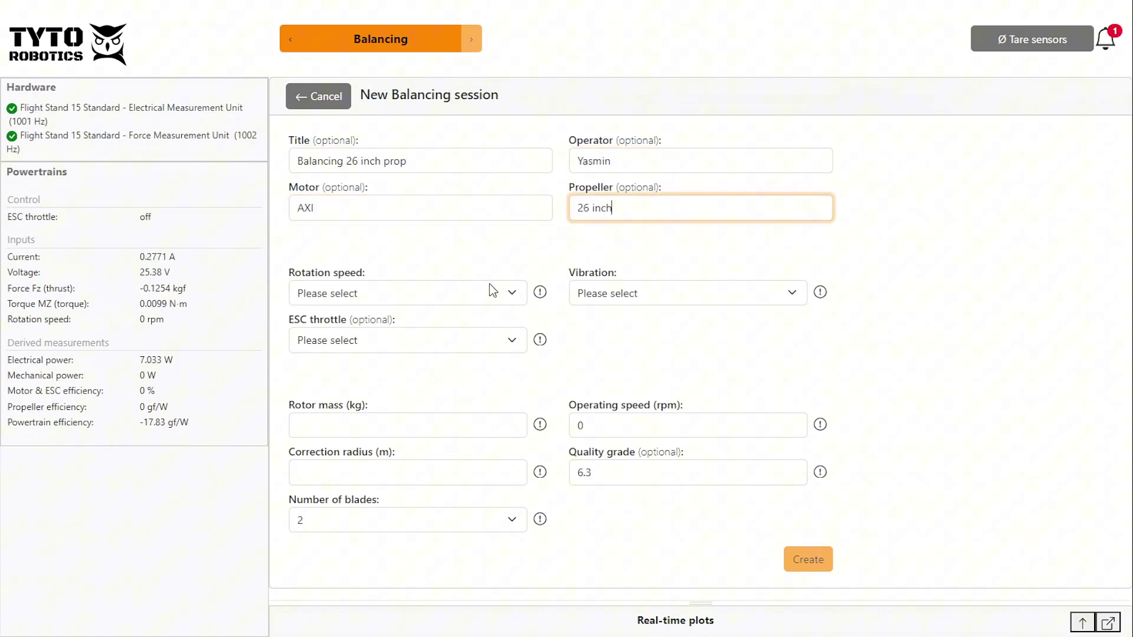
key("Tab")
Step: Use the force measurement unit for rotation speed, vibration and ESC throttle
left_click(459, 329)
left_click(633, 295)
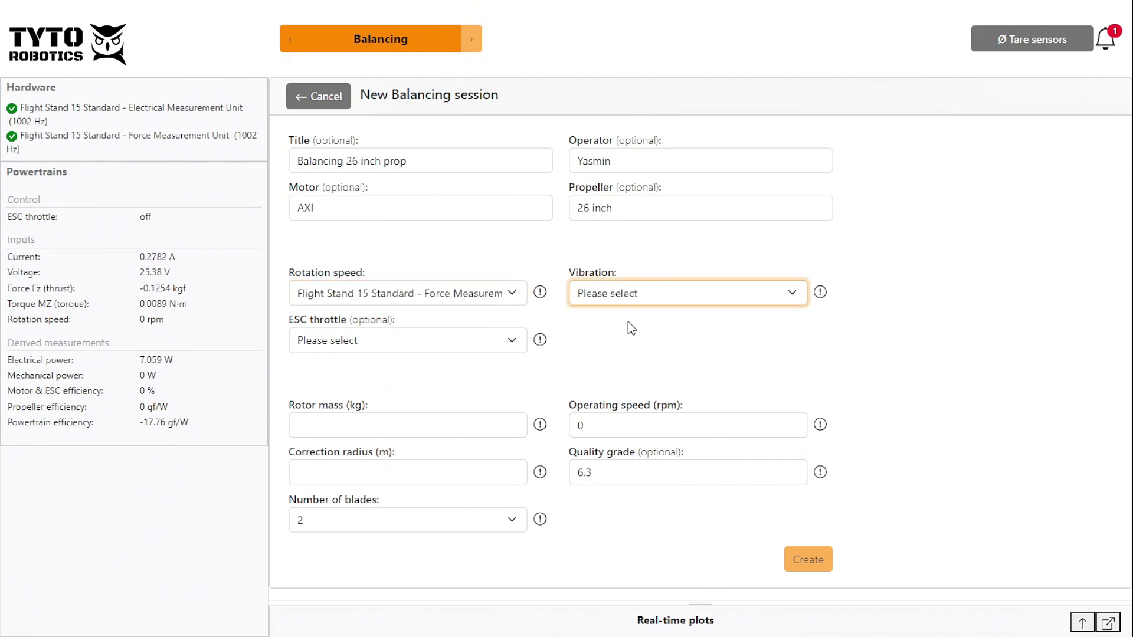
left_click(623, 326)
left_click(472, 349)
left_click(424, 380)
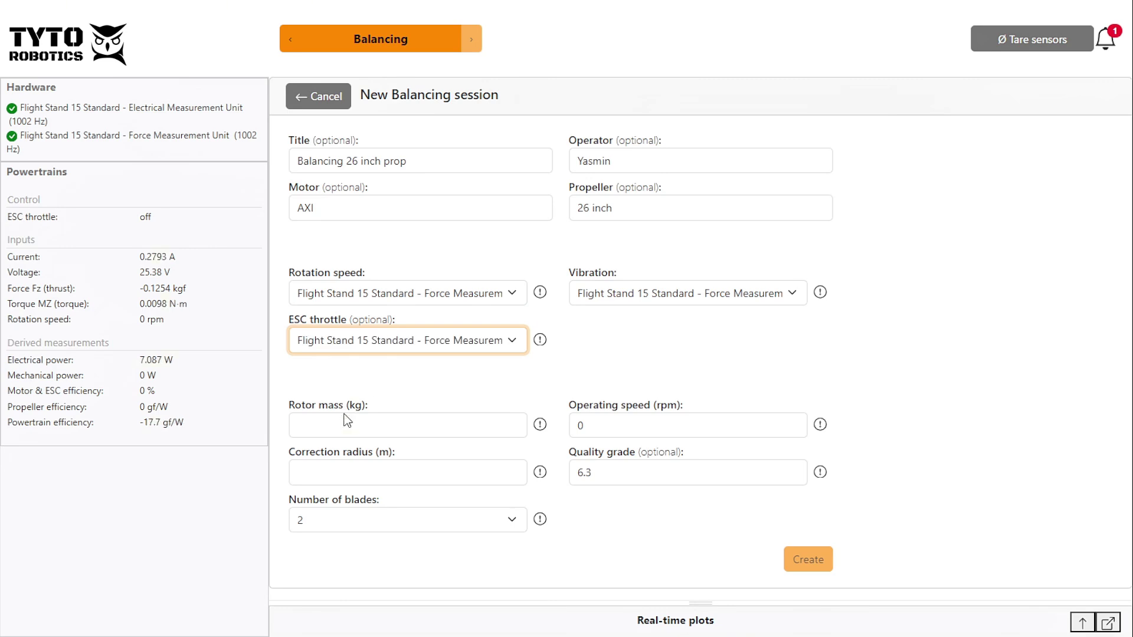
Step: Set rotor mass 0.5 kg, speed 2000 rpm and correction radius 0.32 m, then create the session
left_click(329, 431)
type("0.5")
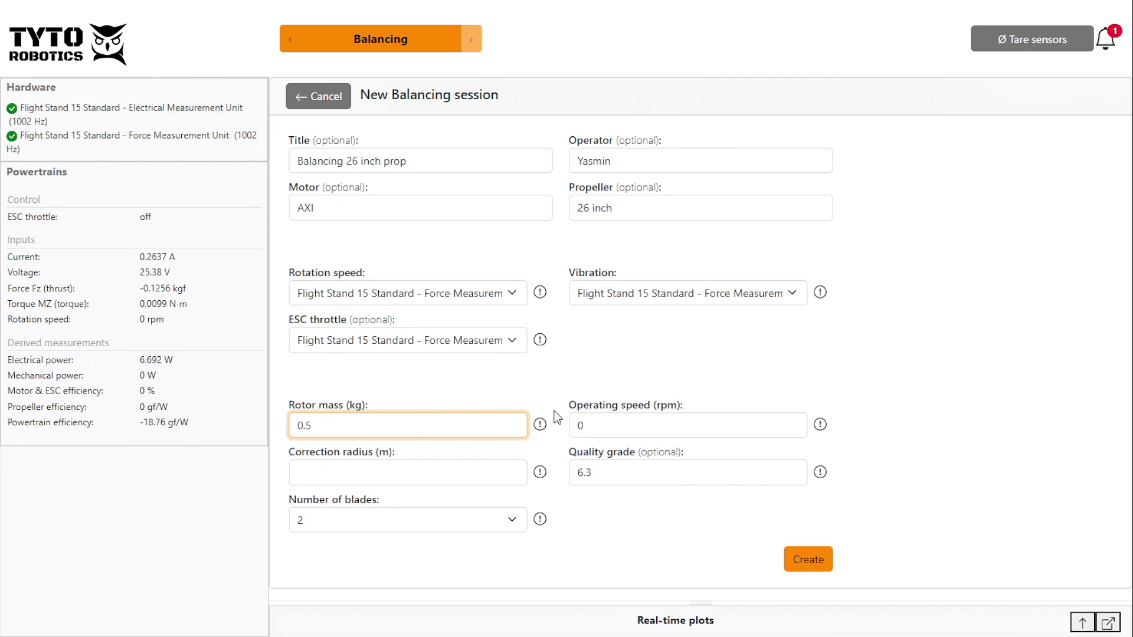
left_click(589, 418)
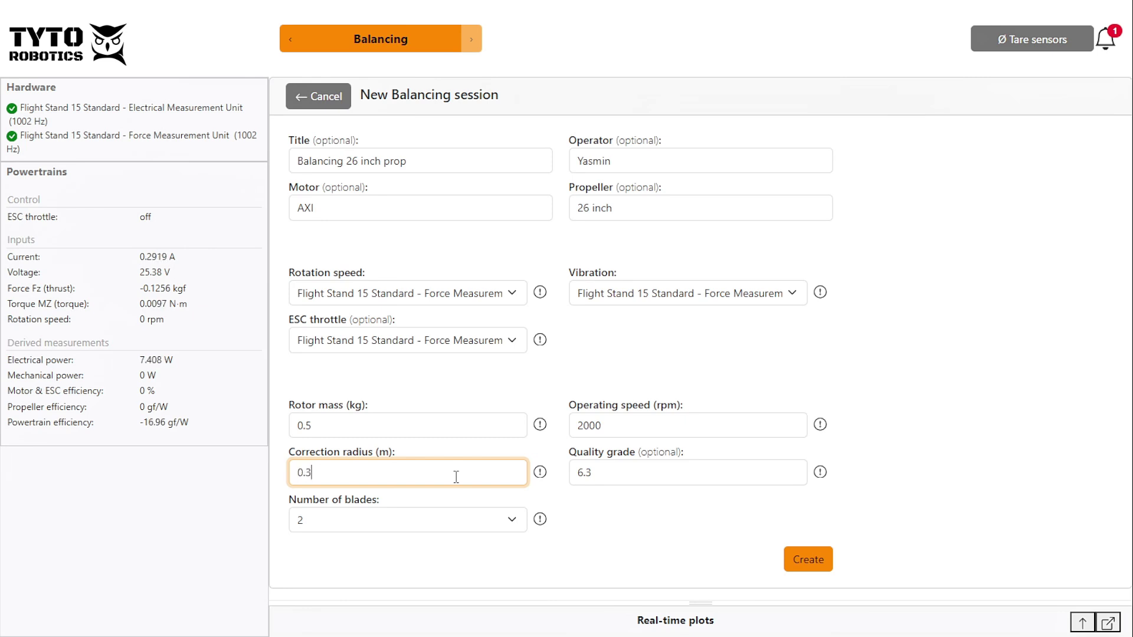
mouse_move(821, 475)
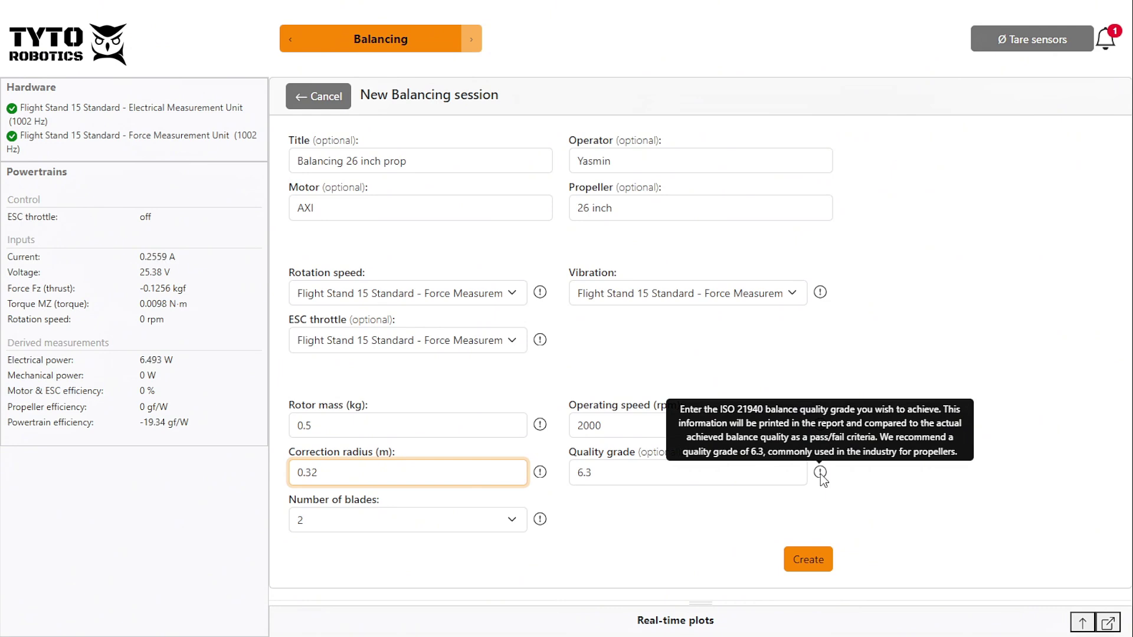
left_click(601, 531)
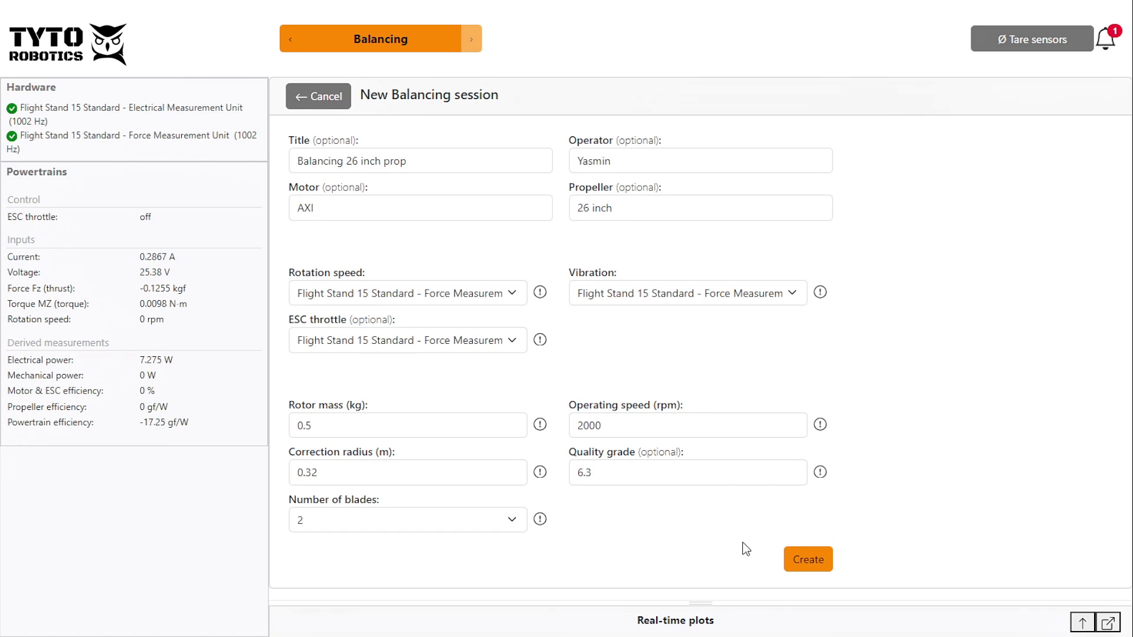
left_click(804, 563)
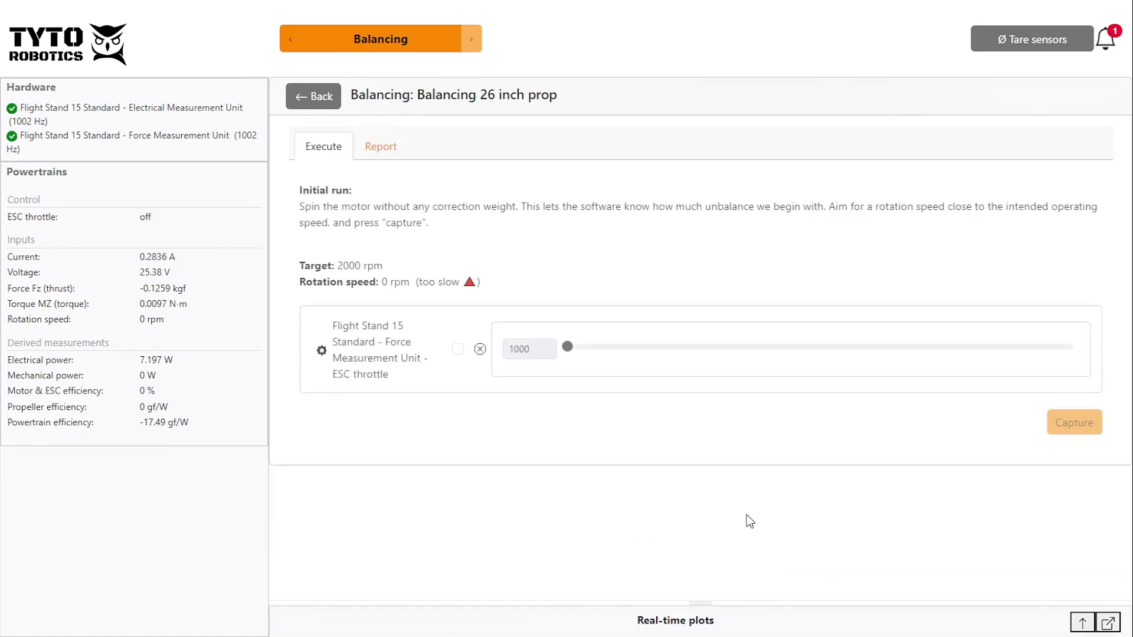
Step: Enable the ESC throttle and set its value to spin the prop to about 2000 rpm
left_click(458, 349)
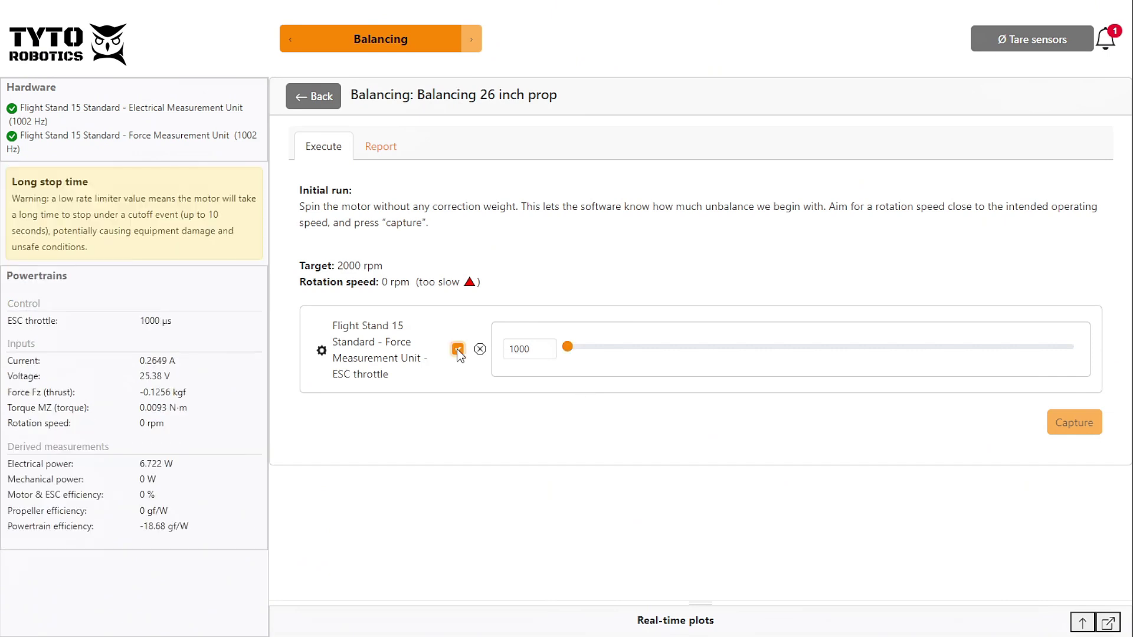
double_click(516, 349)
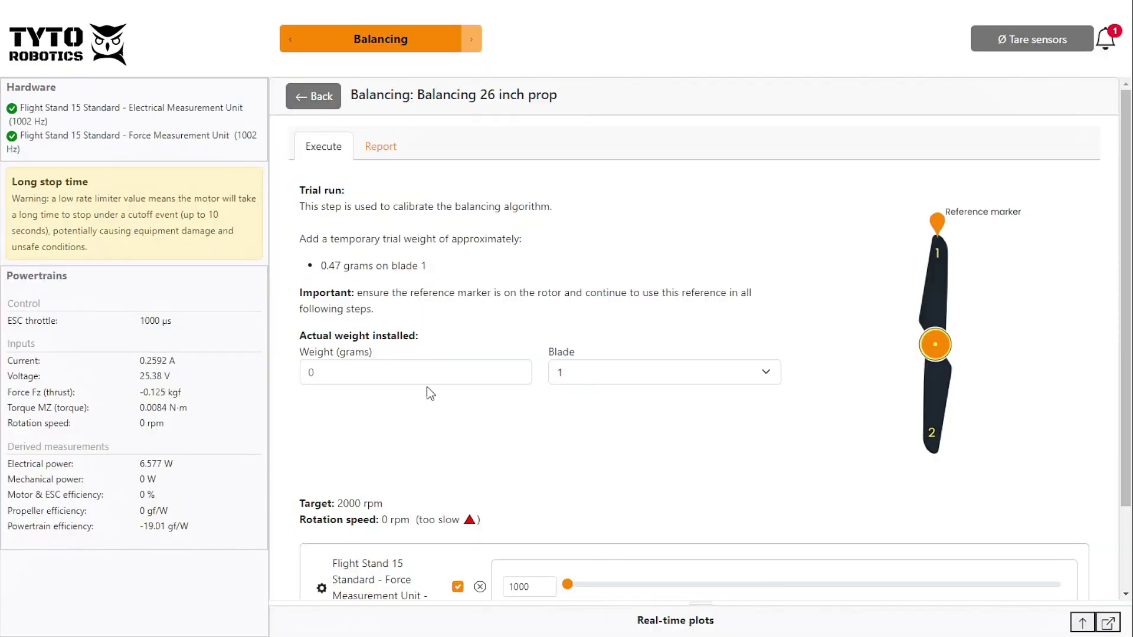
Step: Enter the 0.477-gram blade 1 trial weight and capture the trial run at about 2000 rpm
left_click(430, 376)
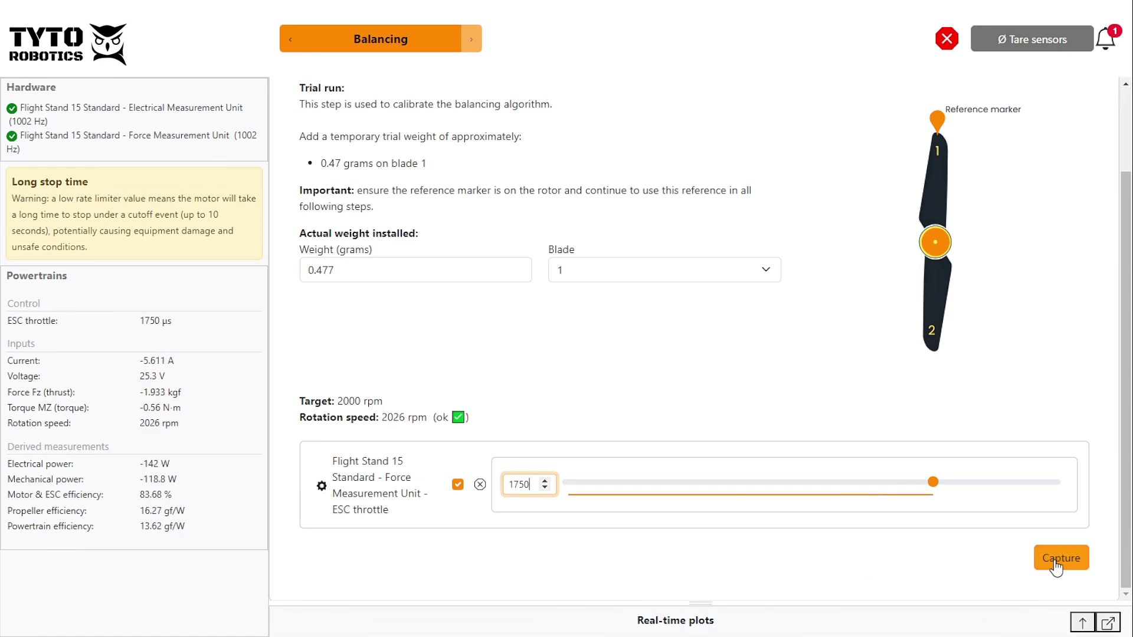
left_click(1056, 566)
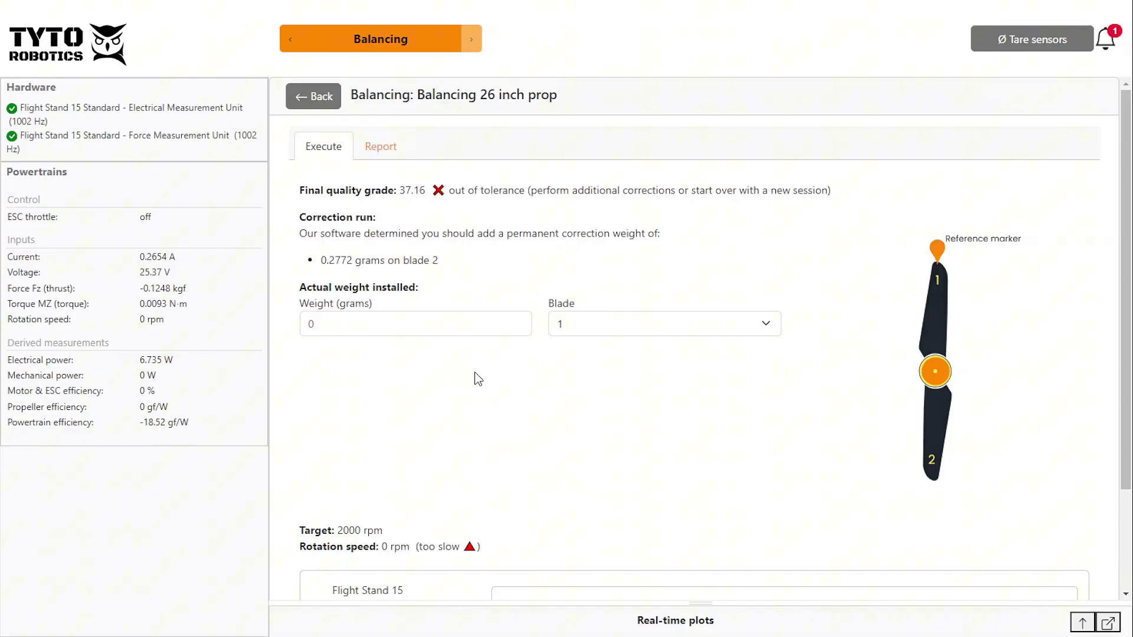
Step: Enter the 0.278-gram blade 2 correction weight, enable the ESC throttle and set the throttle value
left_click(470, 326)
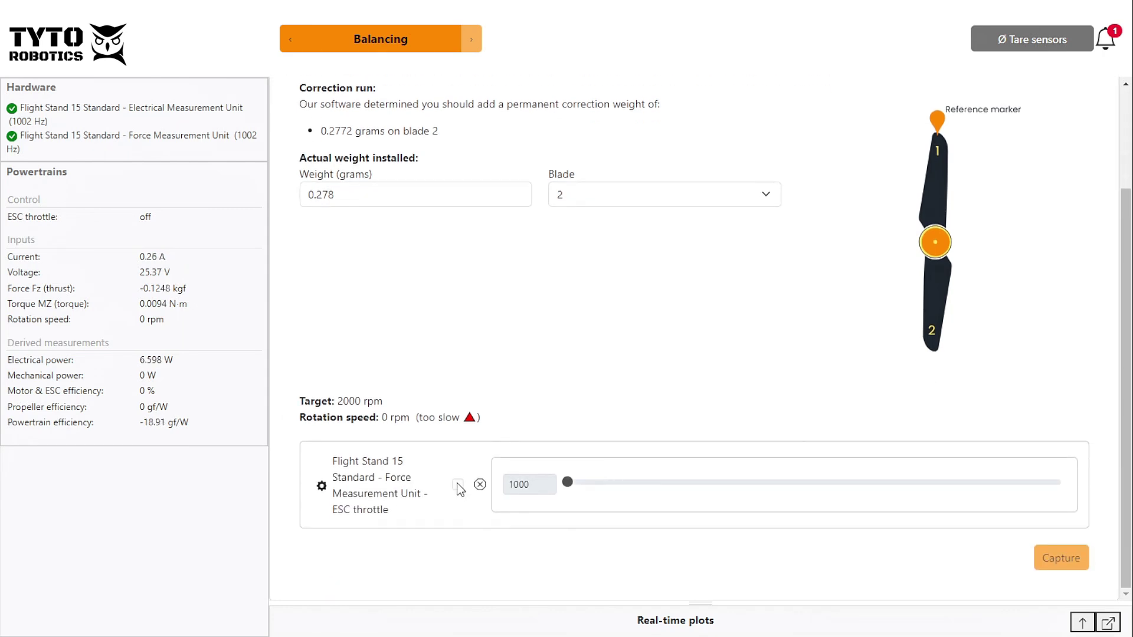
left_click(458, 484)
left_click(520, 485)
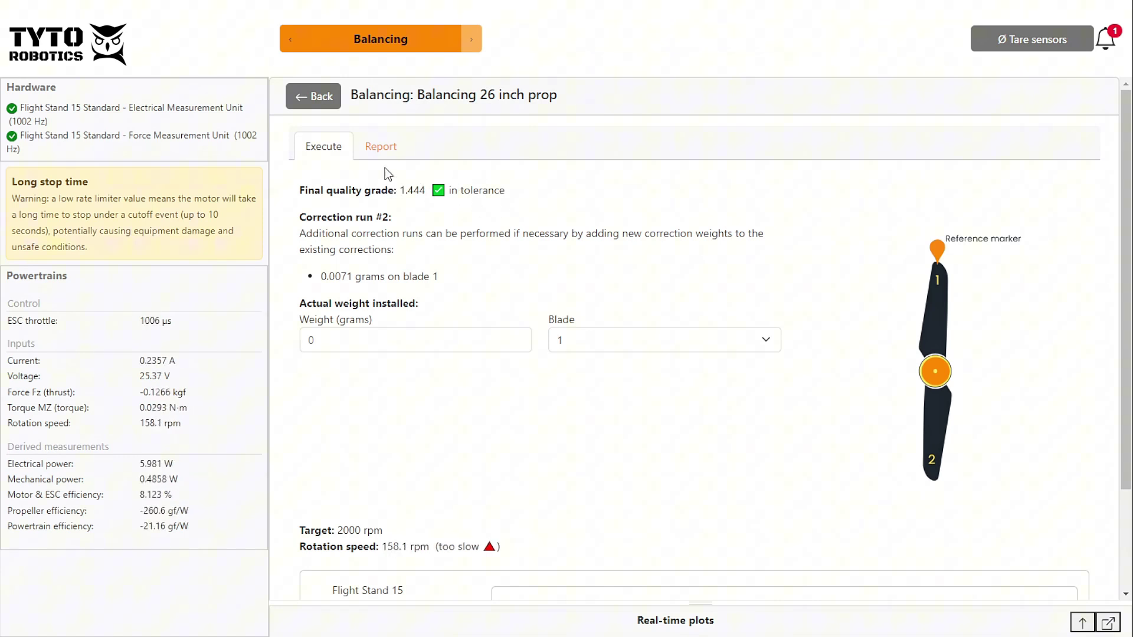
Step: Review the report's initial, trial and correction runs (grades 37.16, 103, 1.444), then return to the session list
left_click(381, 151)
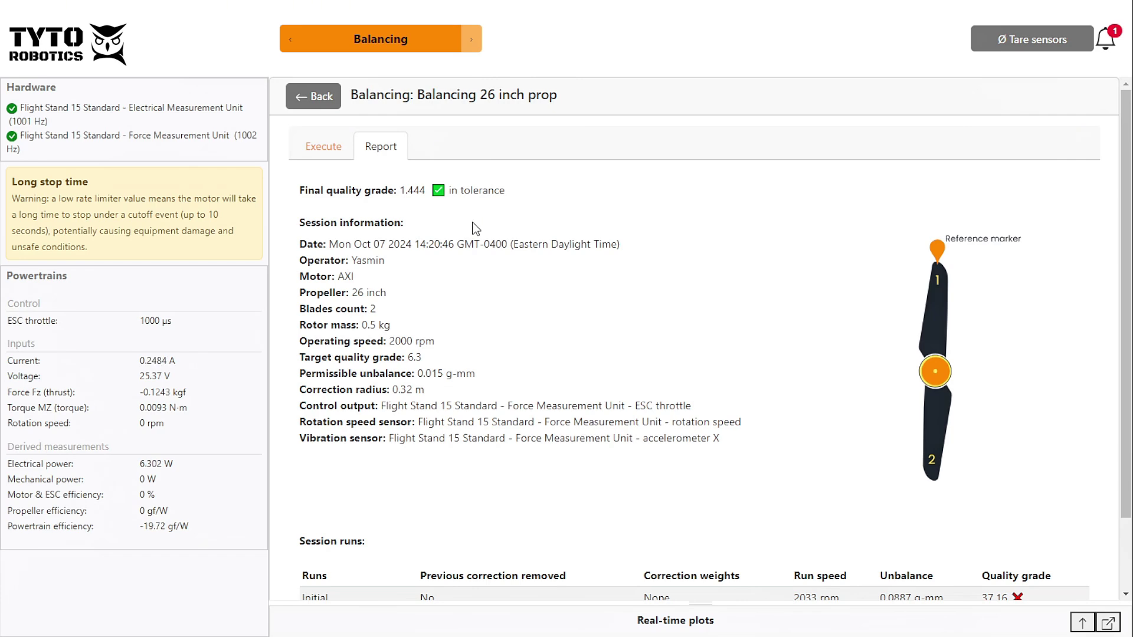
scroll(663, 368, "down", 2)
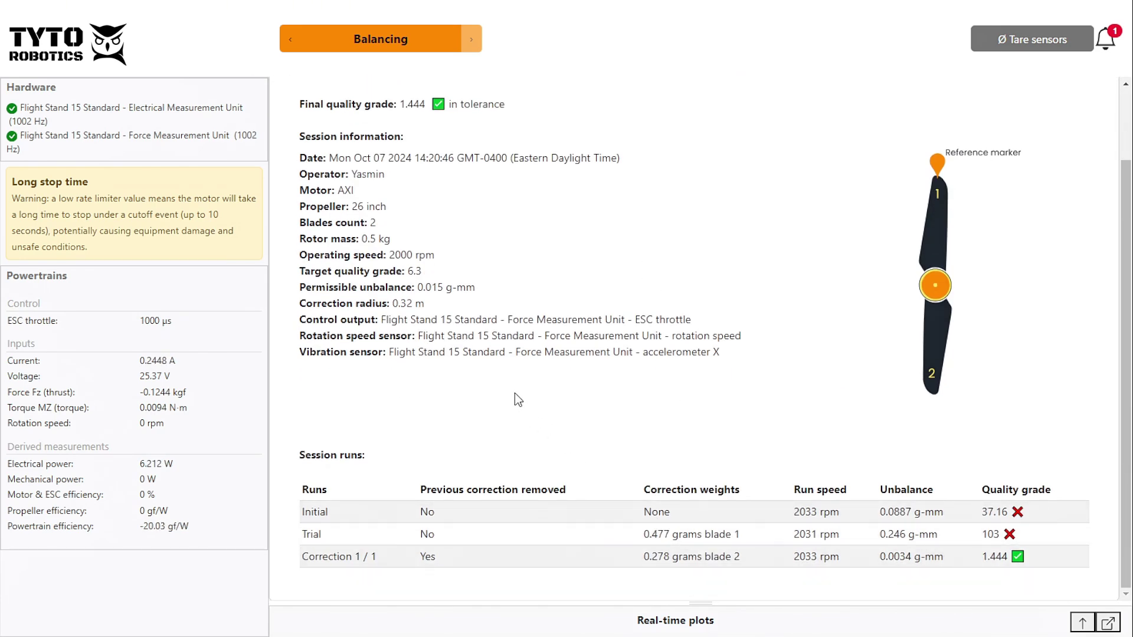
scroll(508, 384, "up", 2)
left_click(330, 104)
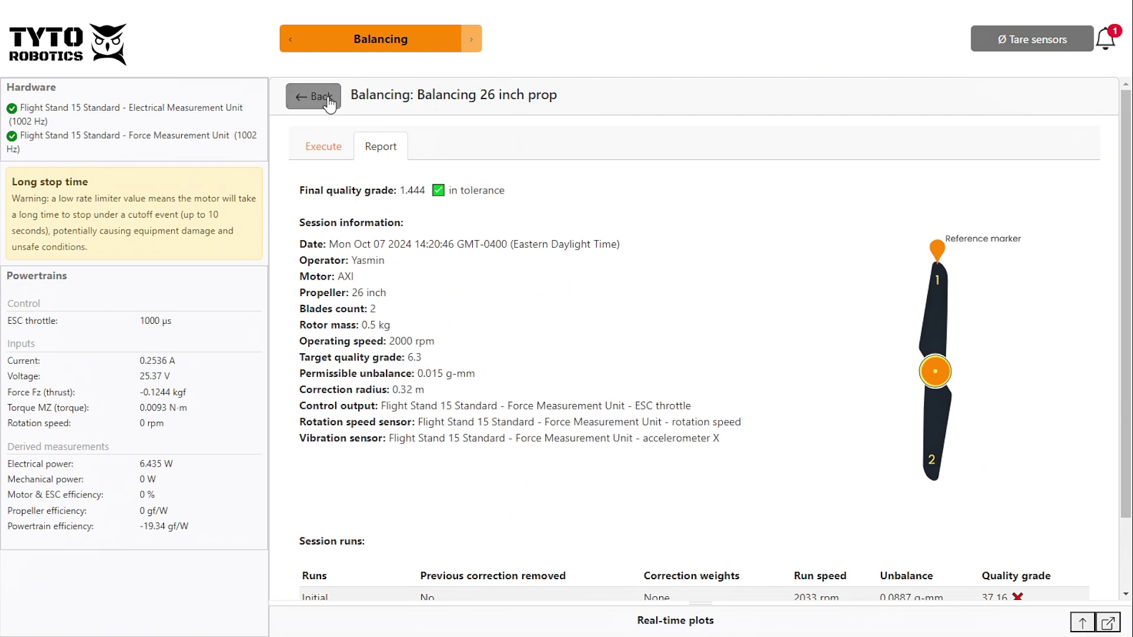